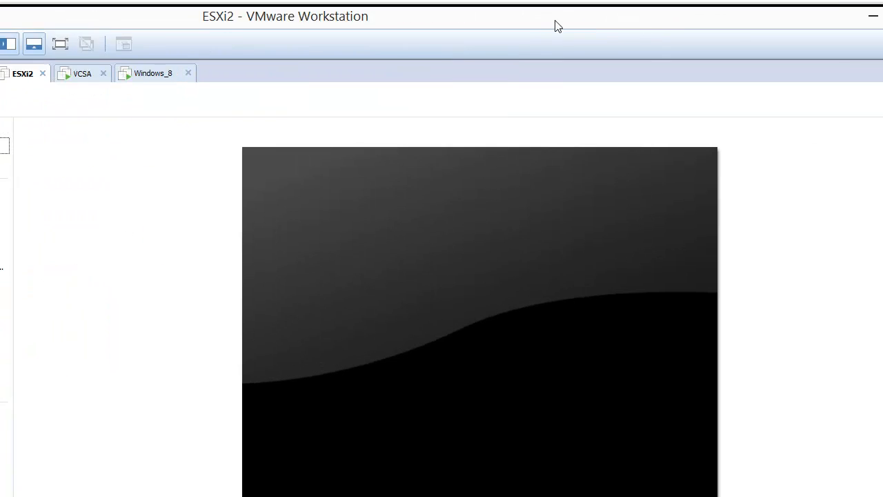
Collapse the LAB-PTT folder and start adding a hard disk to the ESXi2 virtual machine as a new virtual disk.
left_click(780, 15)
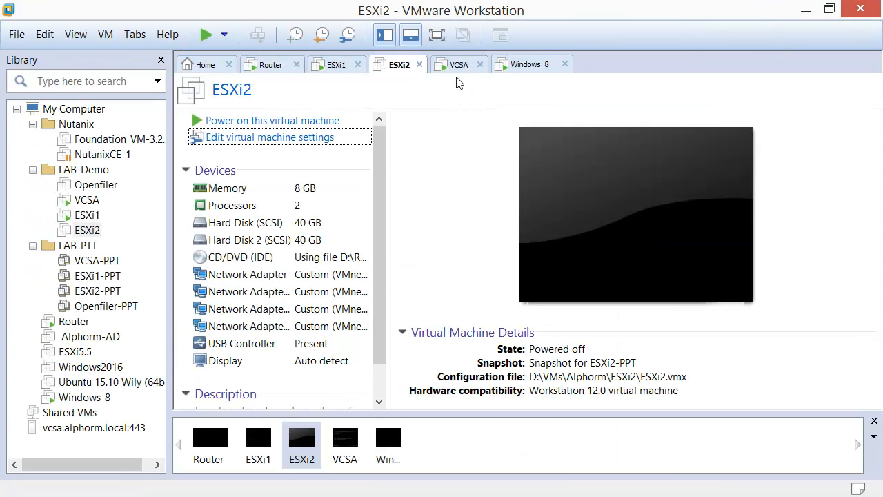
left_click(32, 246)
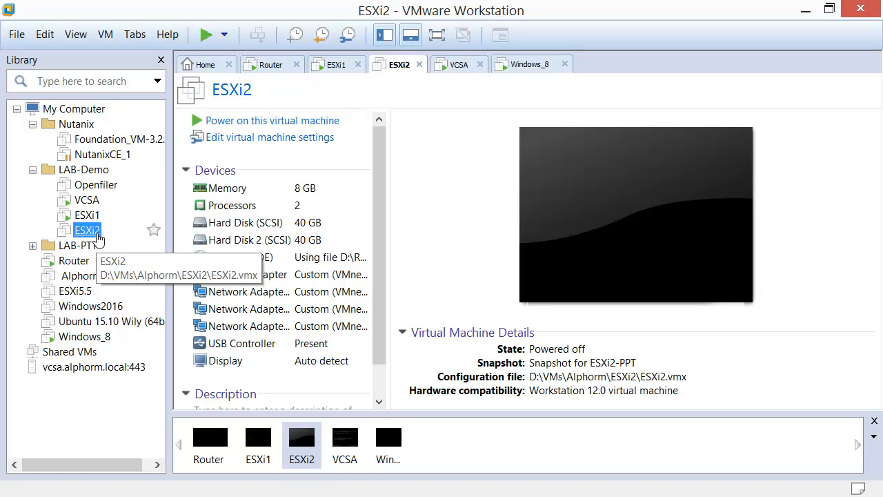
left_click(235, 142)
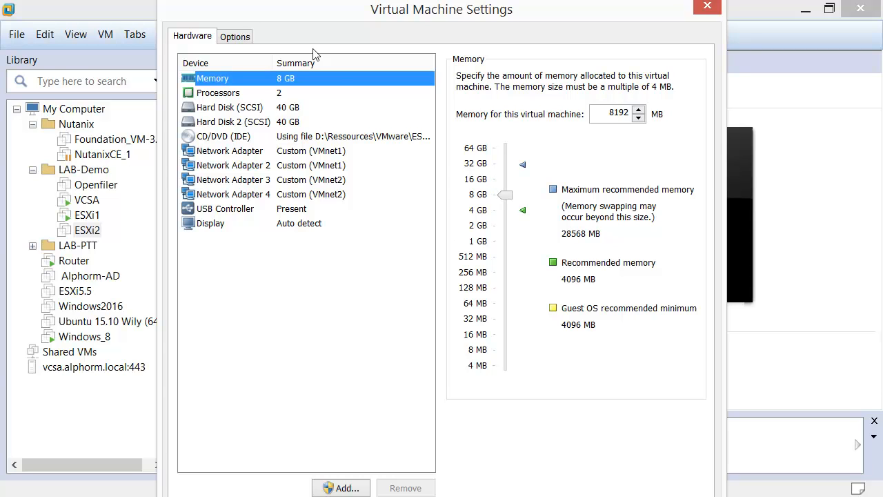
left_click(334, 490)
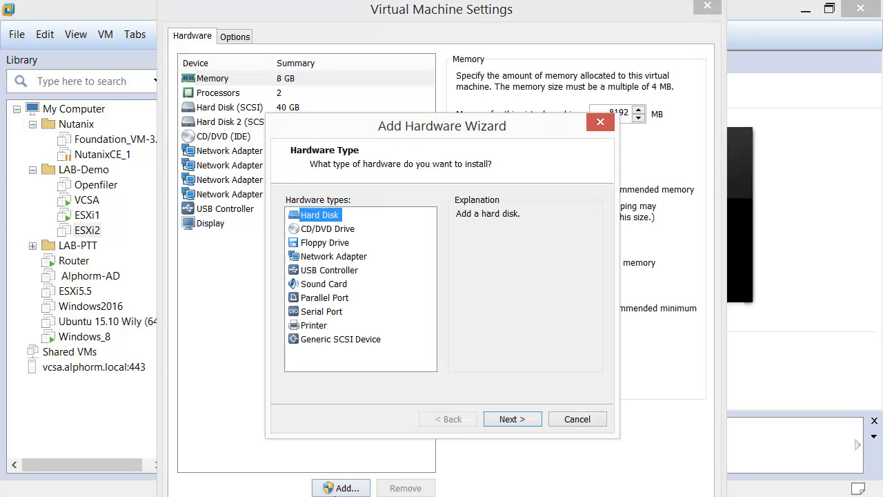
left_click(511, 419)
left_click(511, 418)
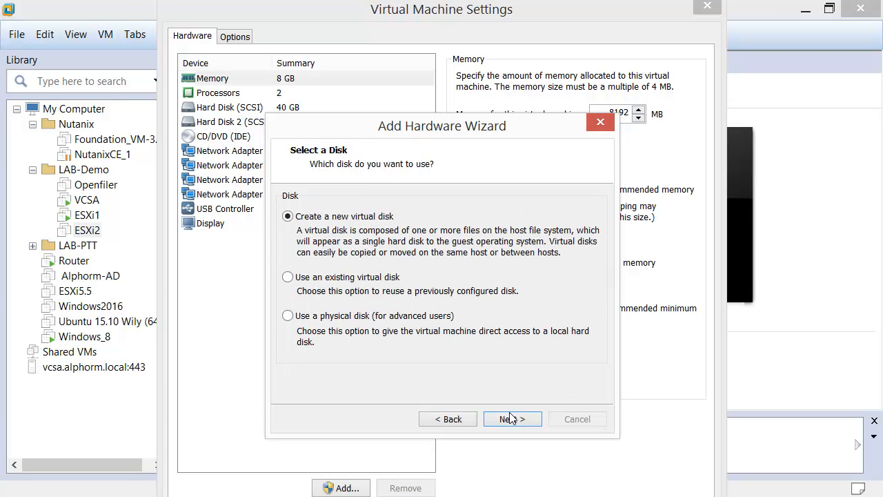
left_click(514, 419)
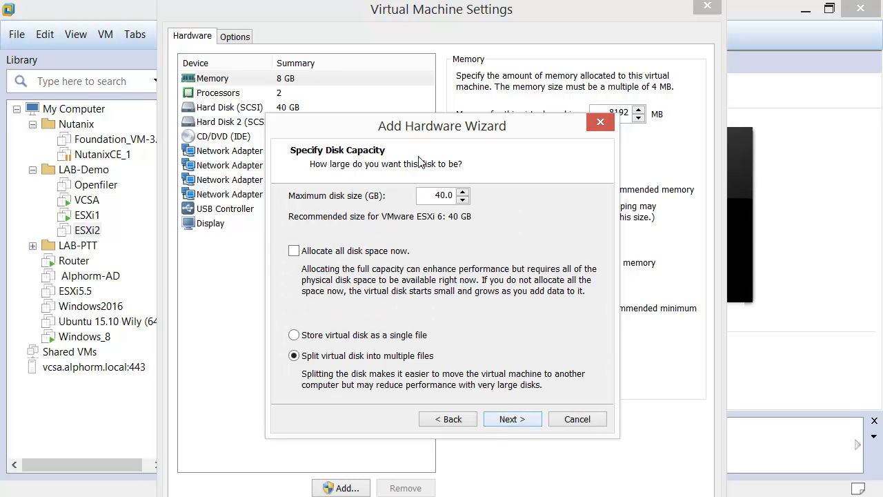
Set the new disk's maximum size to 100 GB, store it as the single file ESXi2-1.vmdk, and save the virtual machine settings.
double_click(434, 199)
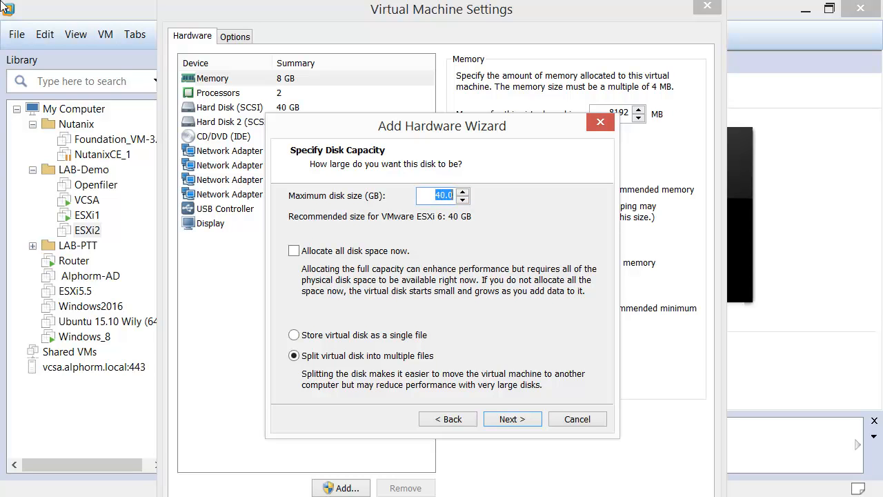
type("10")
left_click(326, 336)
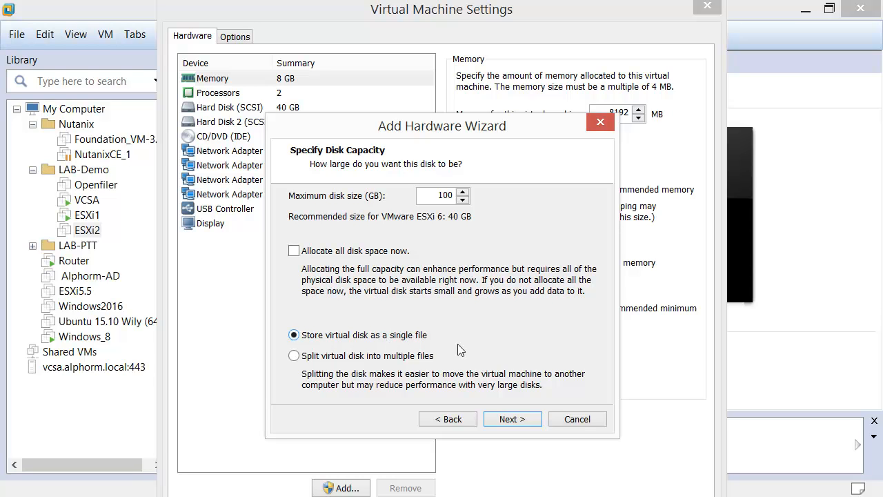
left_click(513, 419)
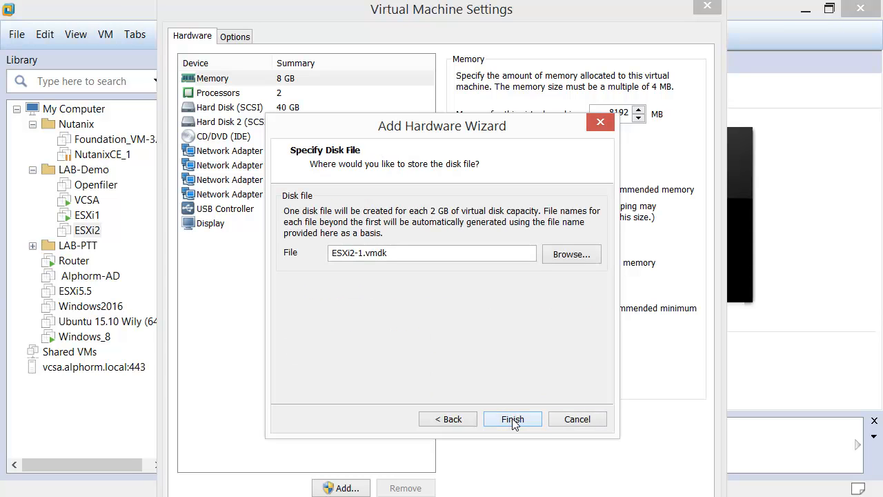
left_click(512, 419)
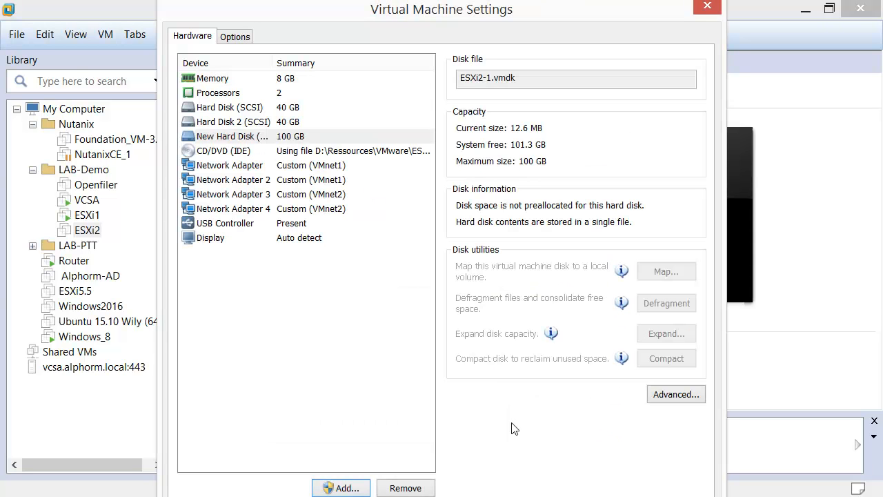
left_click_drag(602, 9, 882, 100)
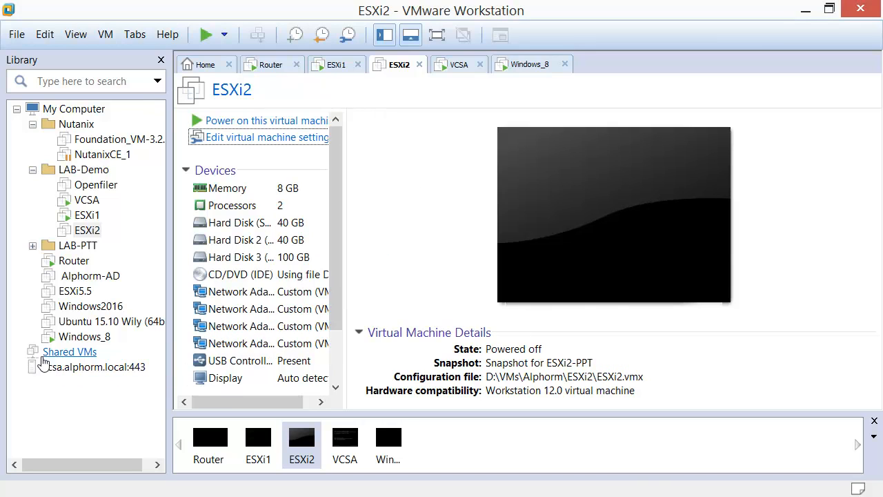
Power on the ESXi2 virtual machine.
left_click(87, 229)
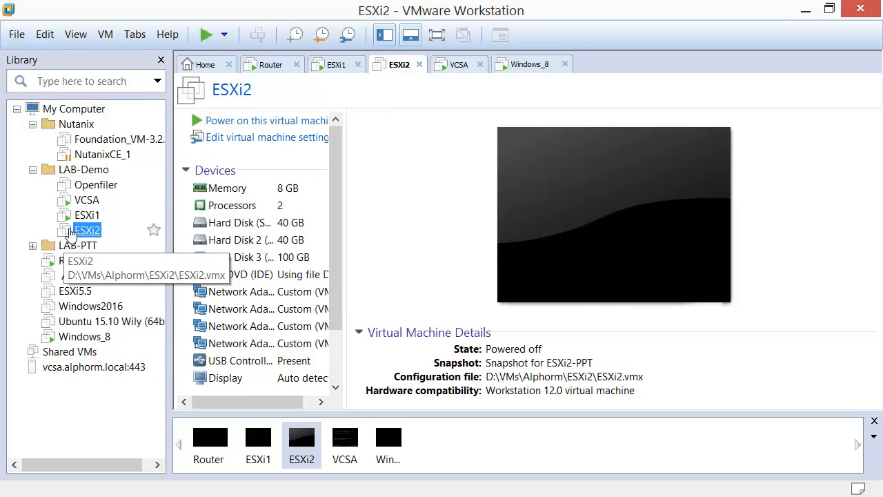
left_click(253, 125)
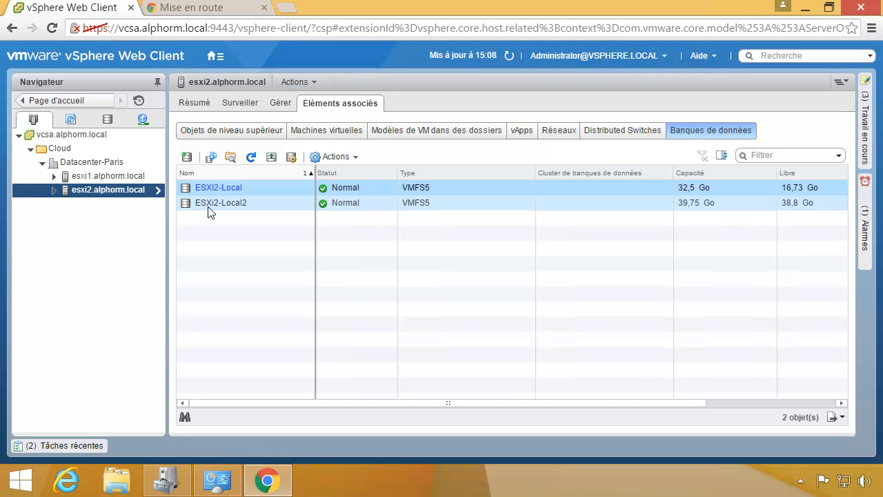
In vSphere Web Client, start a new VMFS datastore on esxi2.alphorm.local and name it ESXi2-100Go.
left_click(188, 162)
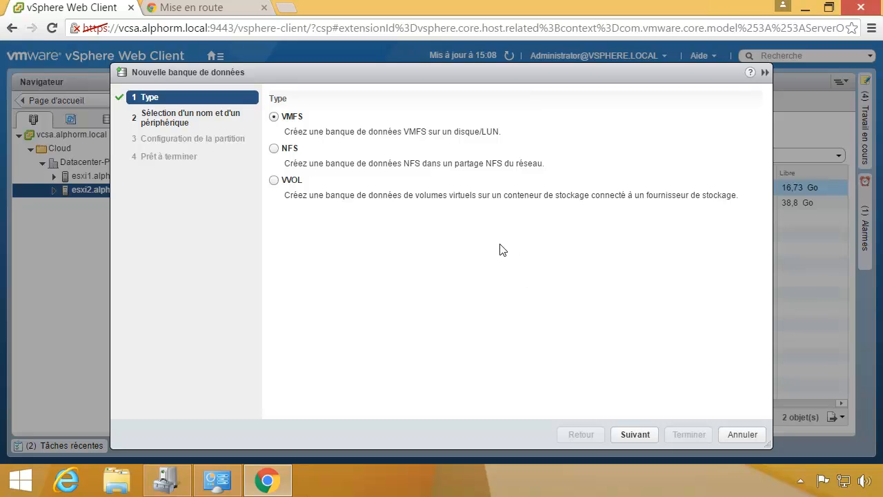
left_click(643, 431)
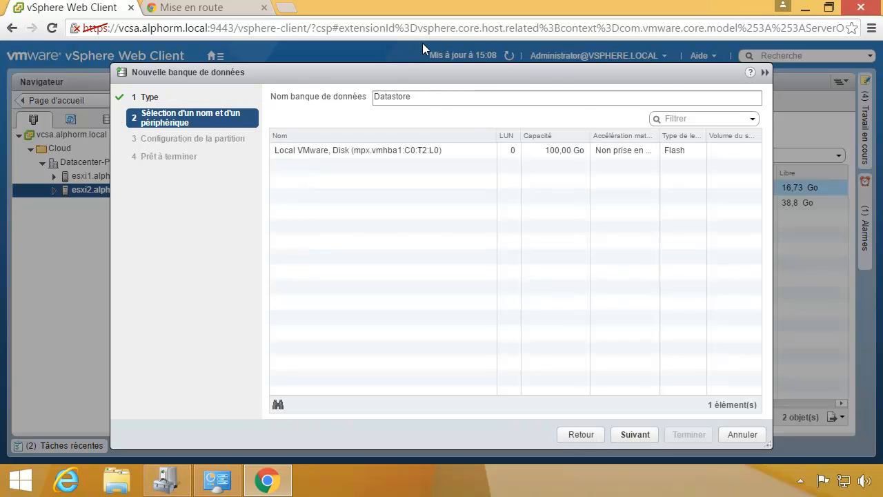
left_click_drag(434, 100, 277, 90)
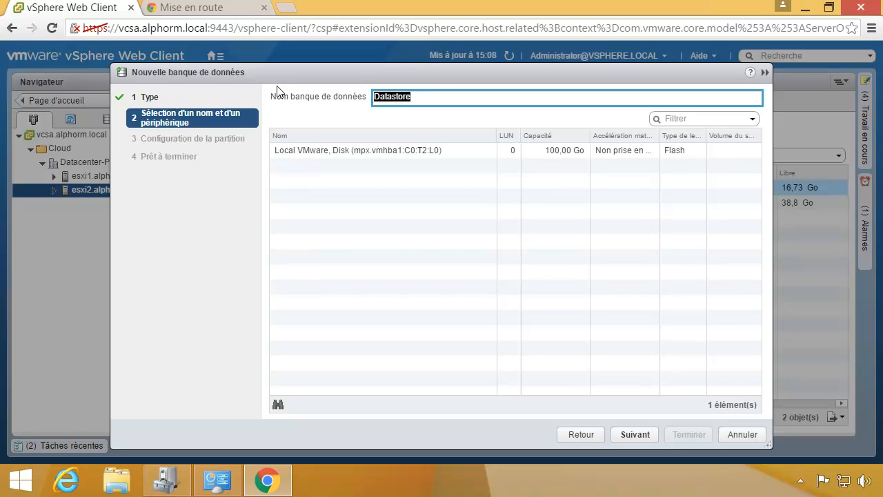
type("D")
mouse_move(302, 74)
left_mouse_down()
mouse_move(315, 254)
mouse_move(279, 69)
mouse_move(288, 71)
left_mouse_up()
key("BackSpace")
type("ESXi2-100Go")
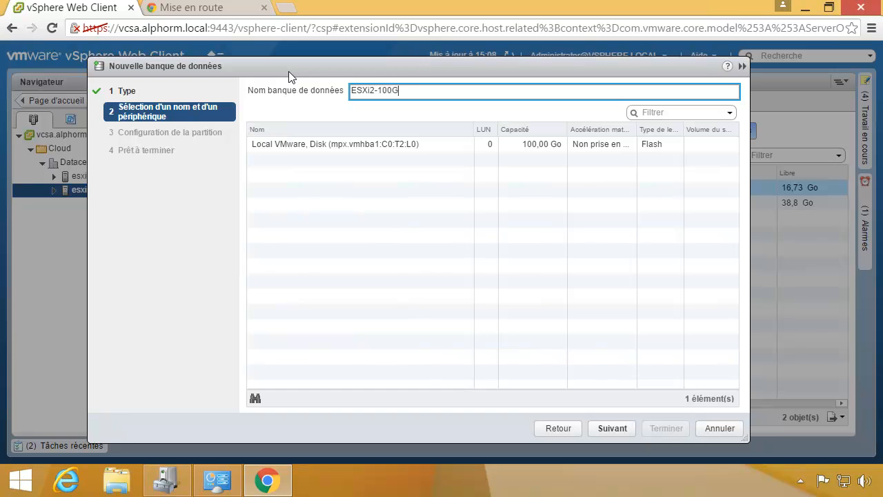
Choose the 100 GB local VMware disk (mpx.vmhba1:C0:T2:L0) as the datastore's device and continue to the partition configuration.
left_click(311, 141)
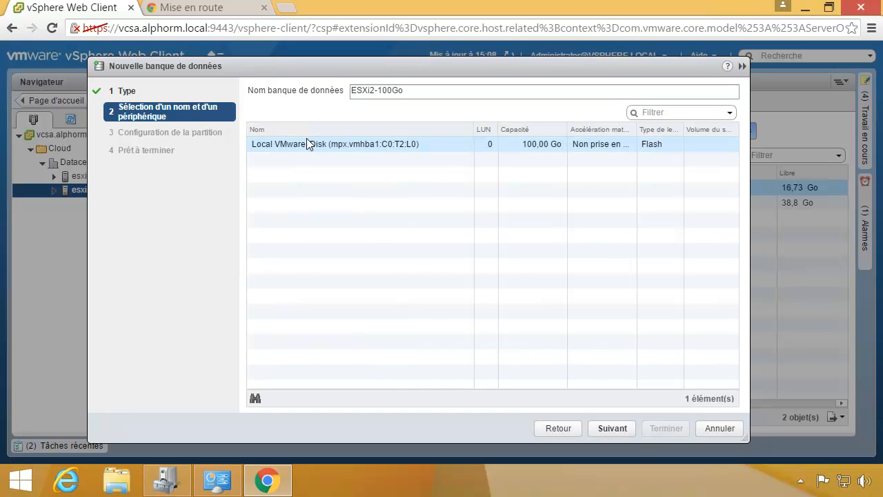
left_click(565, 153)
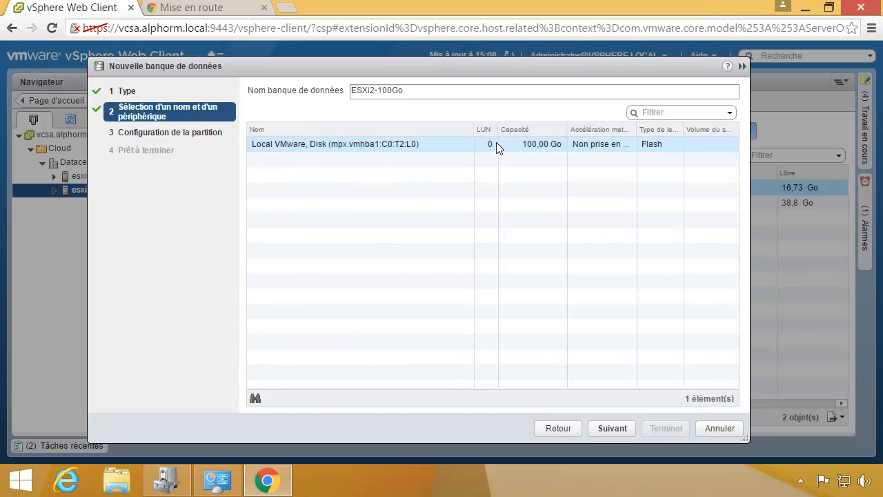
left_click(593, 147)
left_click(616, 428)
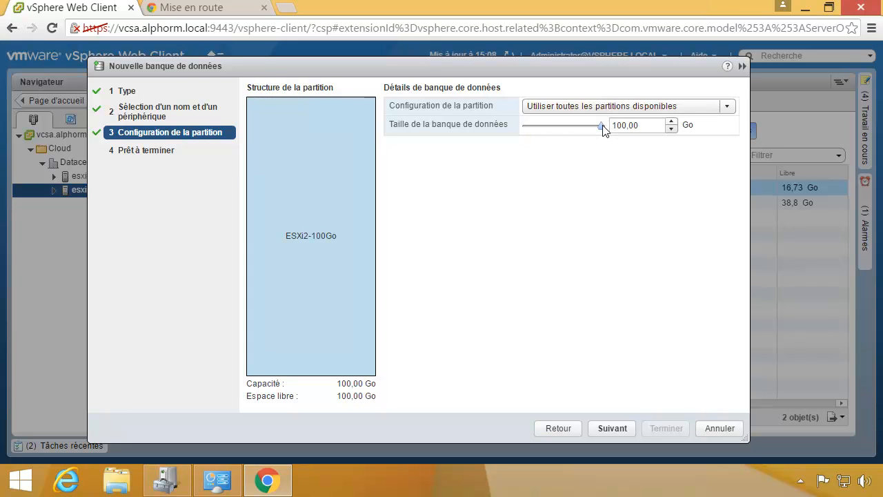
Allocate the full 100 GB using all available partitions and finish creating the datastore.
left_click_drag(602, 125, 632, 141)
left_click(611, 428)
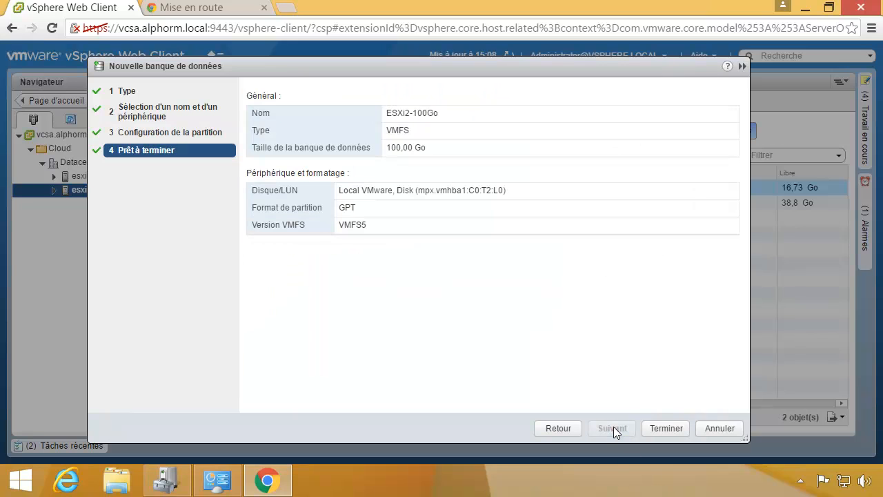
left_click(659, 426)
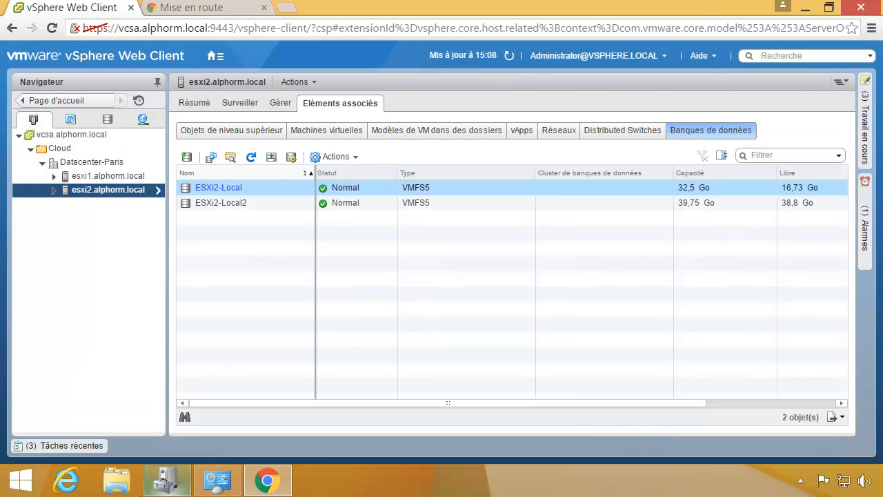
Check the status of the recent datastore tasks and refresh the datastore list of esxi2.alphorm.local.
left_click(73, 448)
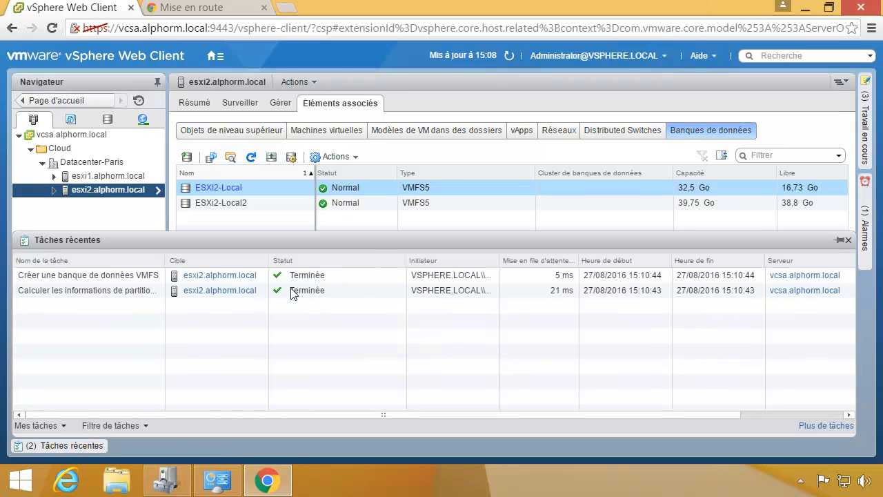
left_click(60, 444)
left_click(252, 158)
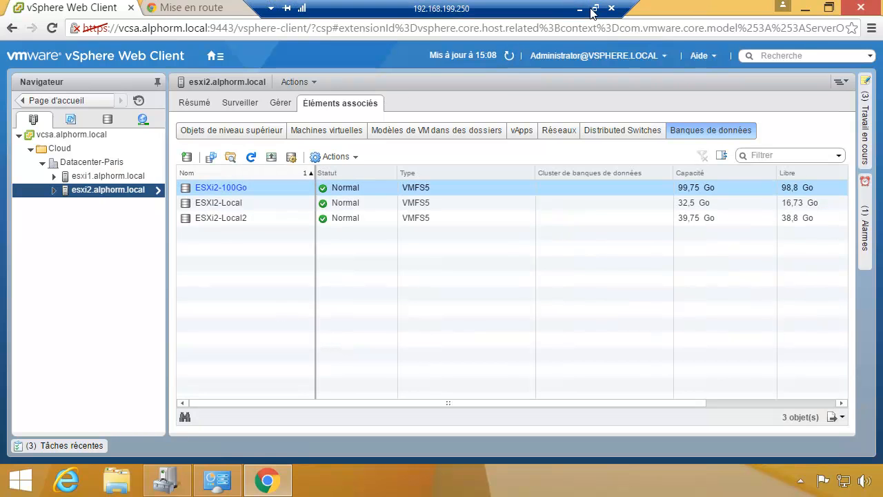
Leave the remote desktop session and switch back to VMware Workstation.
left_click(580, 9)
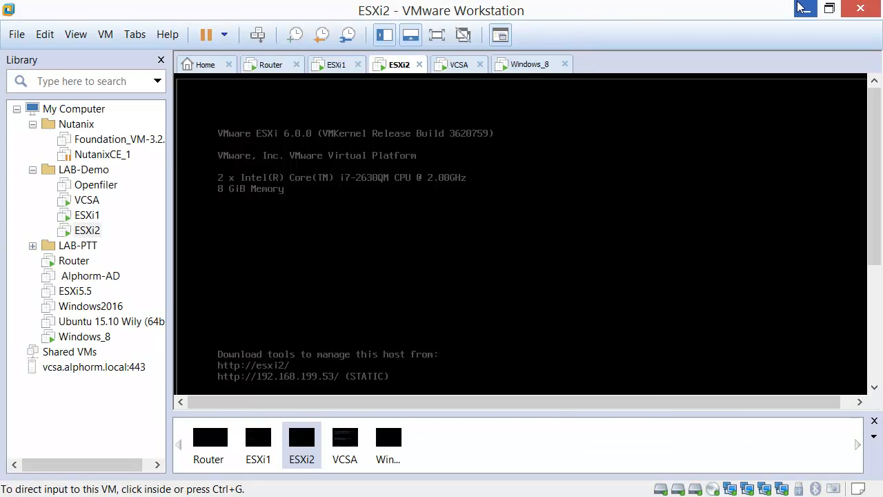